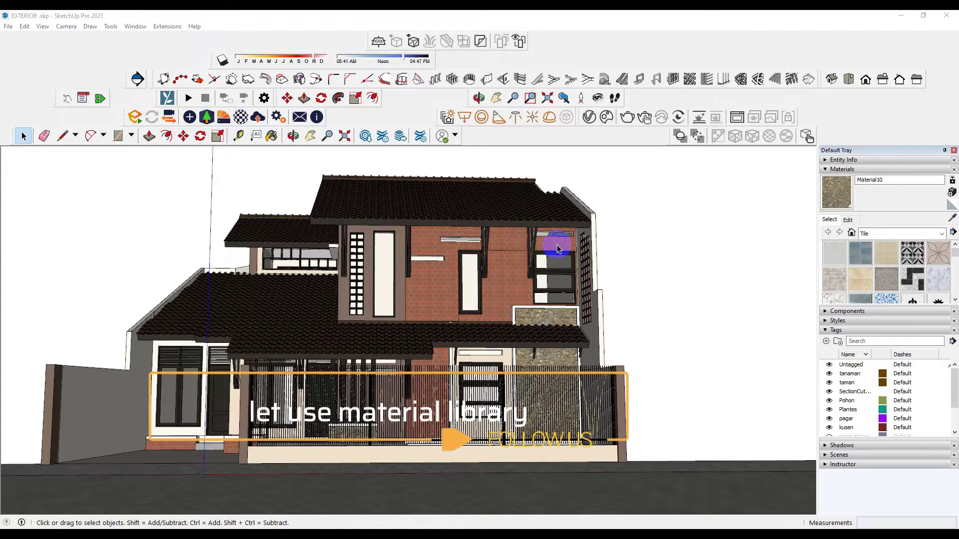
Orbit around the two-storey house, then zoom in until the facade fills the view
{"action": "mouse_move", "coordinate": [403, 295]}
{"action": "middle_mouse_down"}
{"action": "mouse_move", "coordinate": [628, 370]}
{"action": "mouse_move", "coordinate": [579, 382]}
{"action": "mouse_move", "coordinate": [608, 349]}
{"action": "mouse_move", "coordinate": [620, 354]}
{"action": "mouse_move", "coordinate": [582, 343]}
{"action": "mouse_move", "coordinate": [619, 329]}
{"action": "middle_mouse_up"}
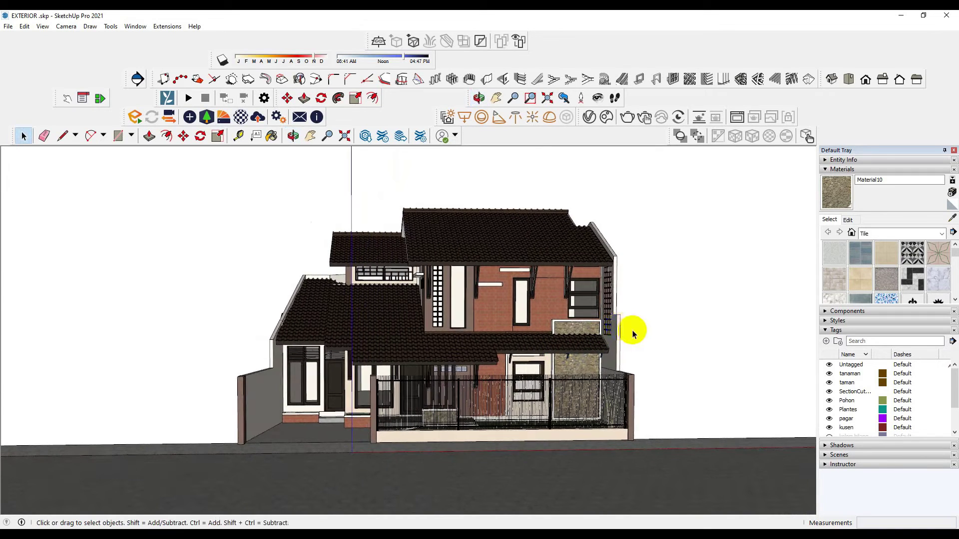
{"action": "scroll", "coordinate": [632, 334], "scroll_direction": "up", "scroll_amount": 2}
{"action": "scroll", "coordinate": [699, 345], "scroll_direction": "up", "scroll_amount": 2}
{"action": "scroll", "coordinate": [706, 336], "scroll_direction": "up", "scroll_amount": 2}
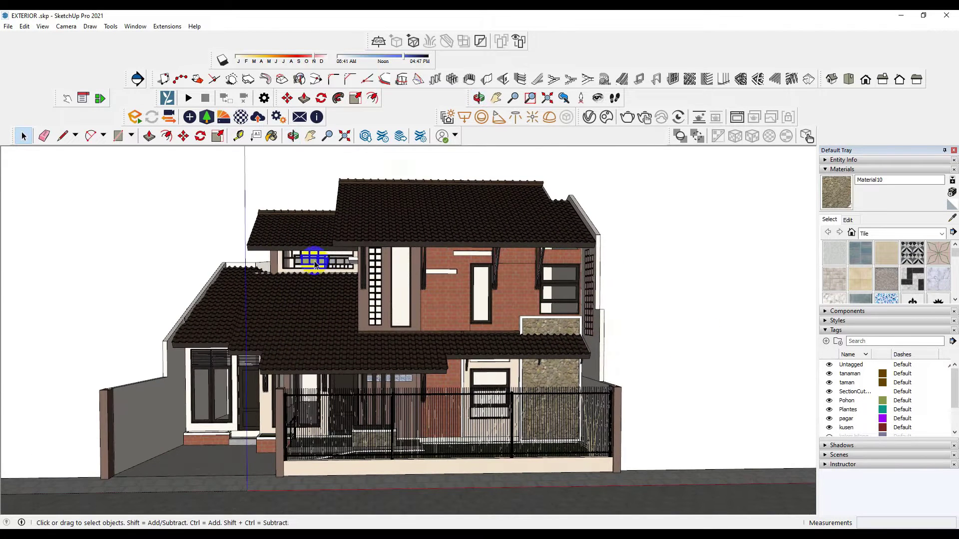
In the Enscape Material Editor, sample the stone wall to bring up Material10
{"action": "left_click", "coordinate": [240, 117]}
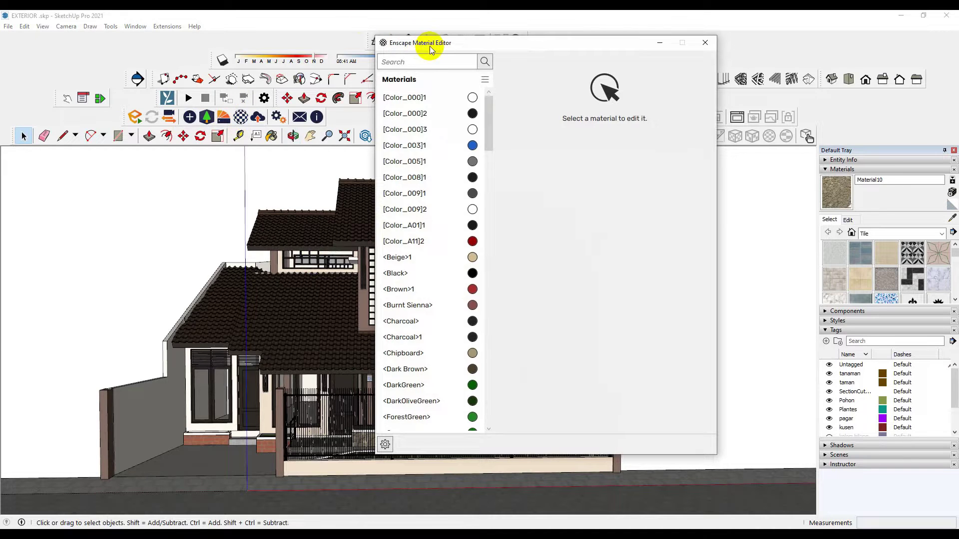
{"action": "left_click_drag", "start_coordinate": [430, 46], "coordinate": [33, 80]}
{"action": "left_click", "coordinate": [951, 218]}
{"action": "left_click", "coordinate": [545, 372]}
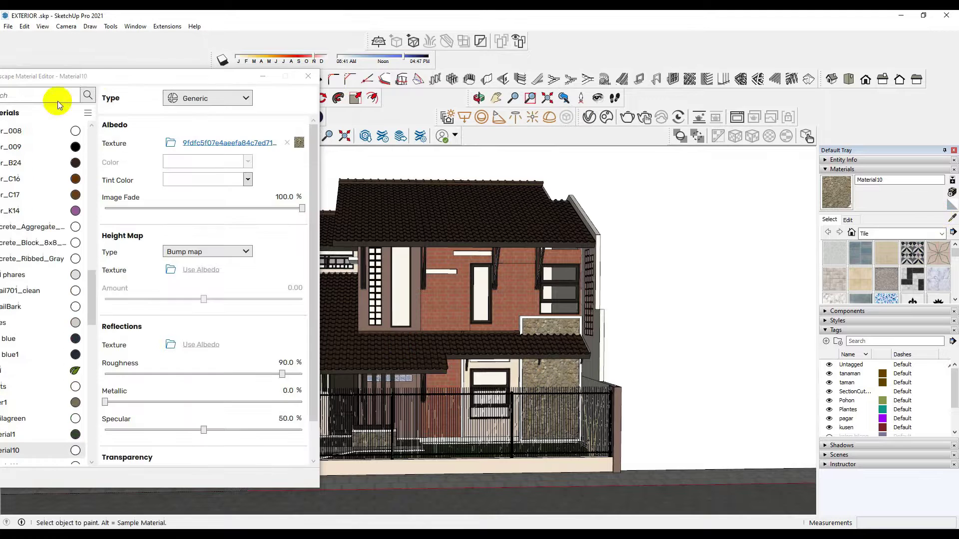
{"action": "left_click_drag", "start_coordinate": [96, 74], "coordinate": [206, 39]}
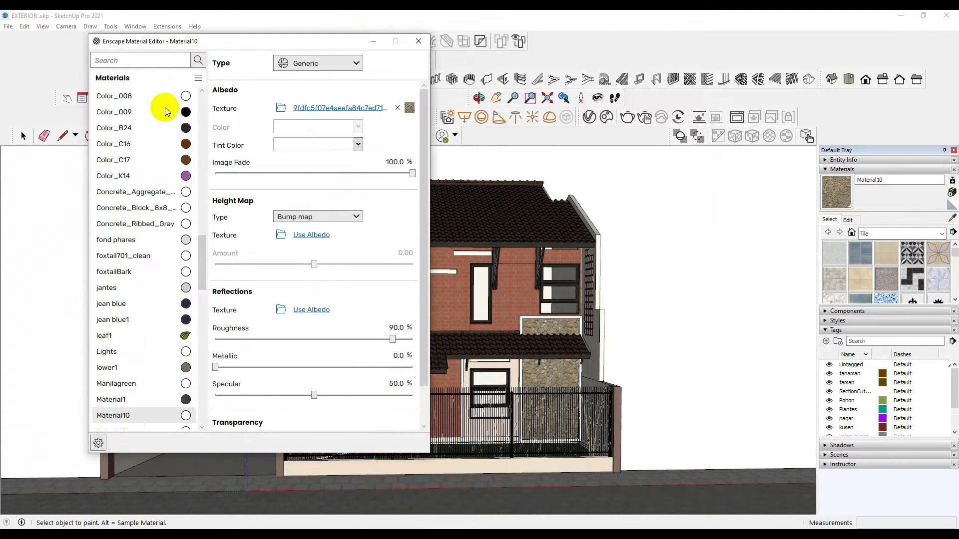
Replace Material10 with Enscape's Stones material Stone 02, Wall
{"action": "left_click", "coordinate": [185, 416]}
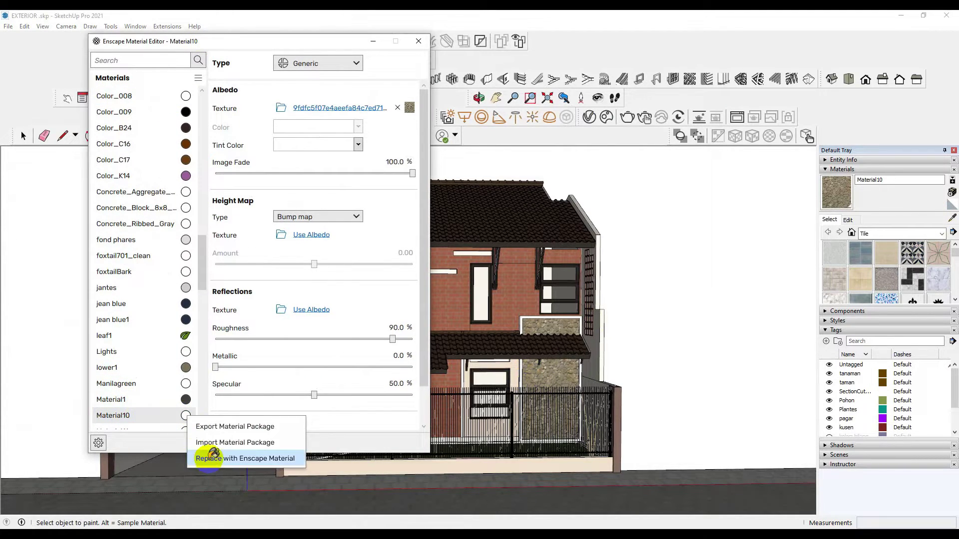
{"action": "left_click", "coordinate": [199, 457]}
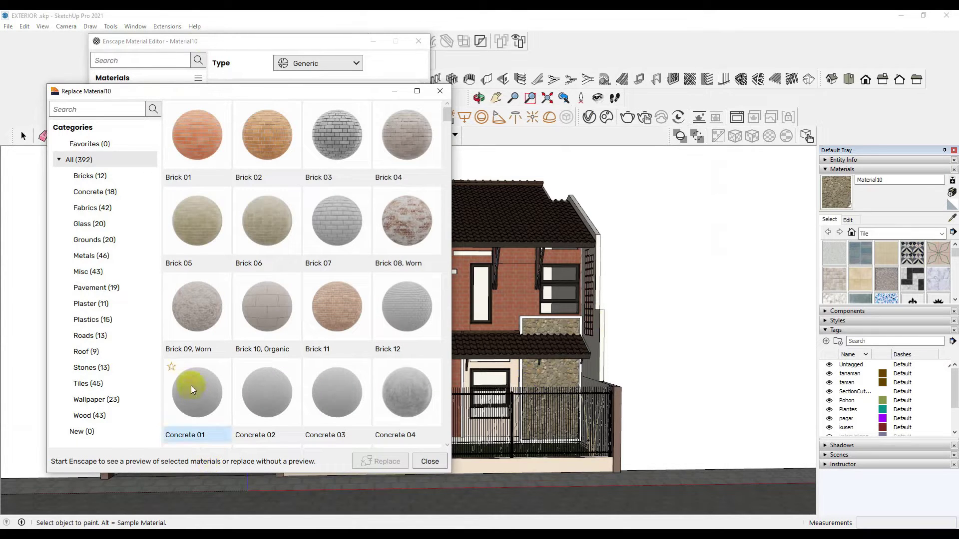
{"action": "left_click", "coordinate": [103, 368]}
{"action": "left_click", "coordinate": [332, 300]}
{"action": "left_click", "coordinate": [372, 461]}
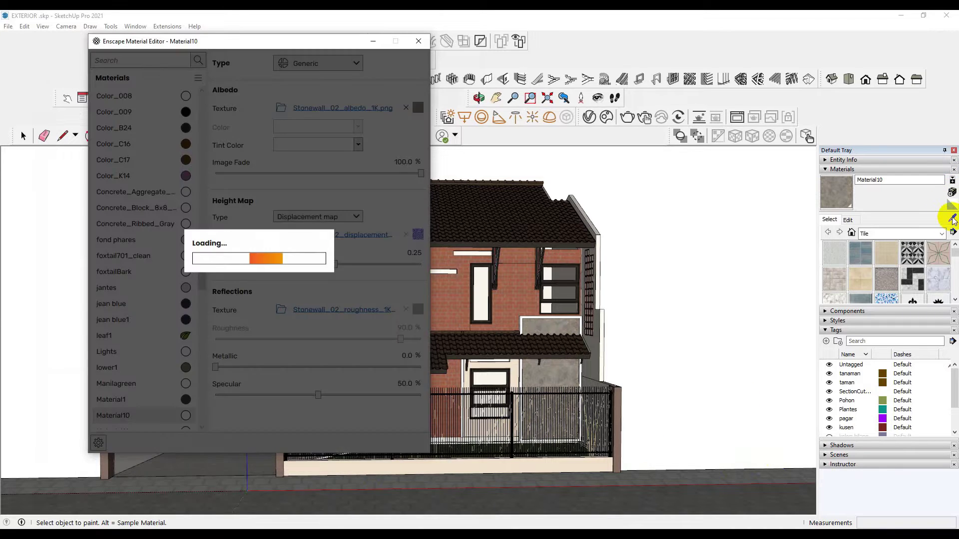
Sample the brick wall and swap Brick_English_Simple1 for Enscape's Brick 11
{"action": "left_click", "coordinate": [512, 293], "text": "alt"}
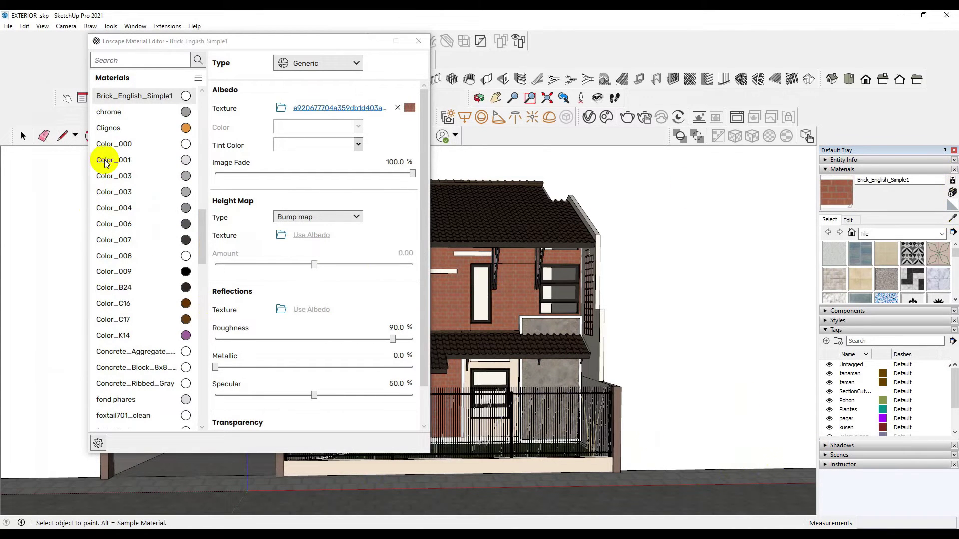
{"action": "right_click", "coordinate": [188, 96]}
{"action": "left_click", "coordinate": [254, 142]}
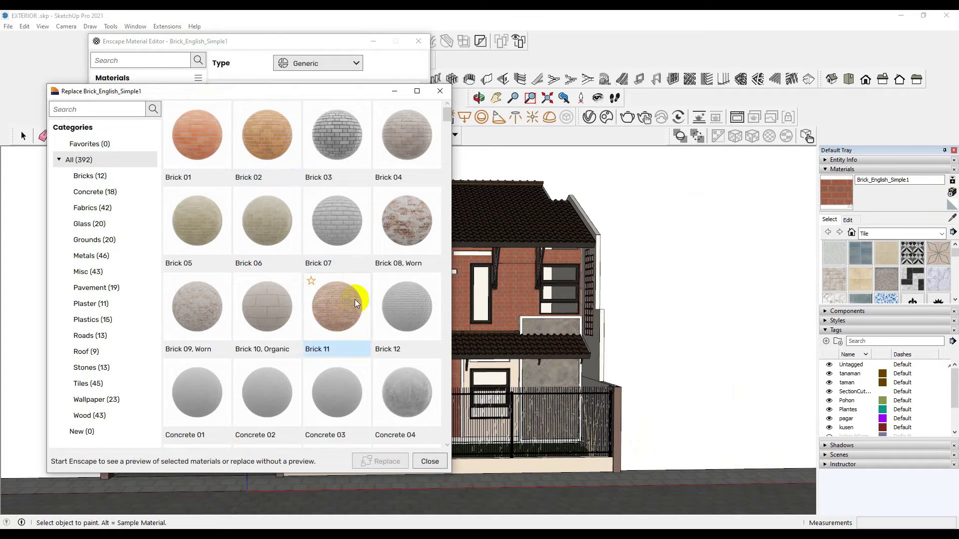
{"action": "left_click", "coordinate": [350, 309]}
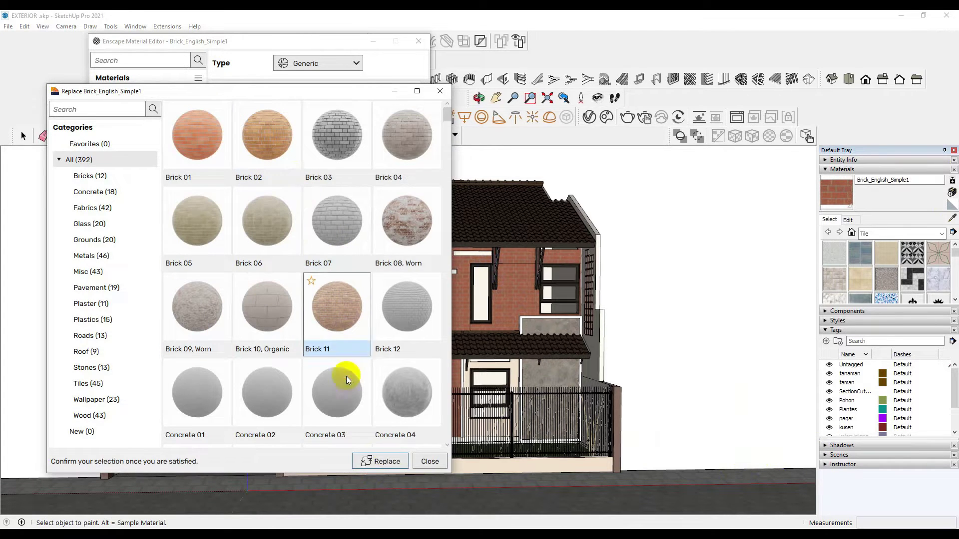
{"action": "left_click", "coordinate": [389, 460]}
{"action": "left_click_drag", "start_coordinate": [271, 91], "coordinate": [118, 82]}
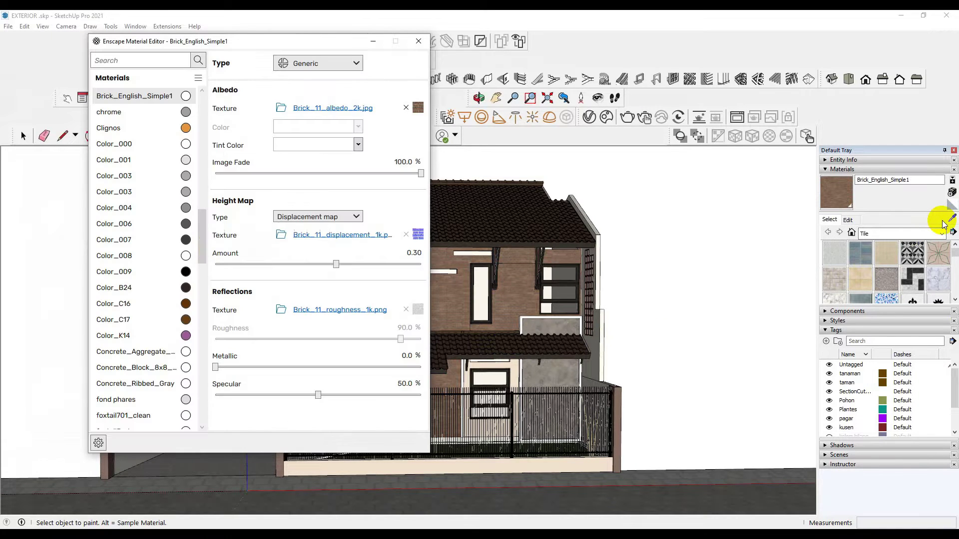
Sample the ground and replace Concrete_Block_8x8_Gray with Enscape's Concrete 16
{"action": "left_click", "coordinate": [953, 220]}
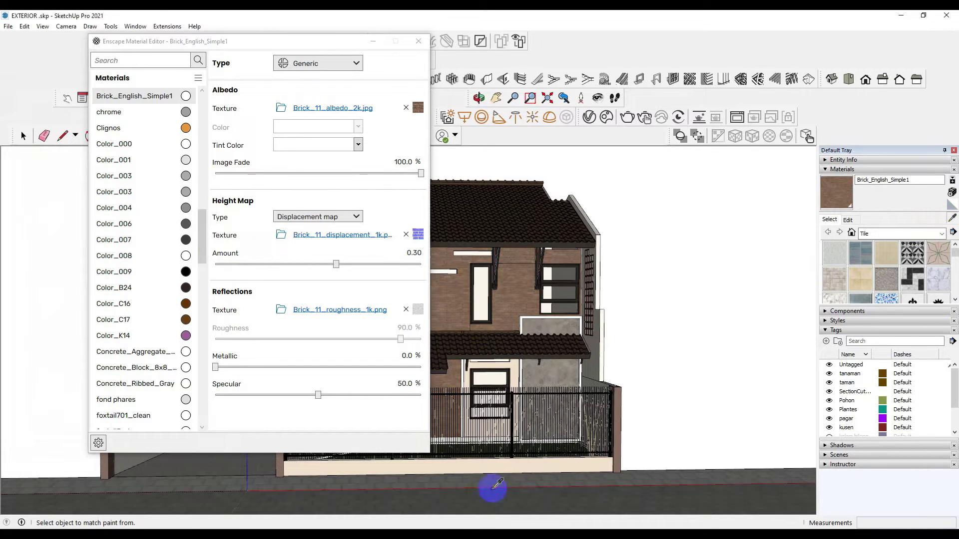
{"action": "left_click", "coordinate": [529, 501]}
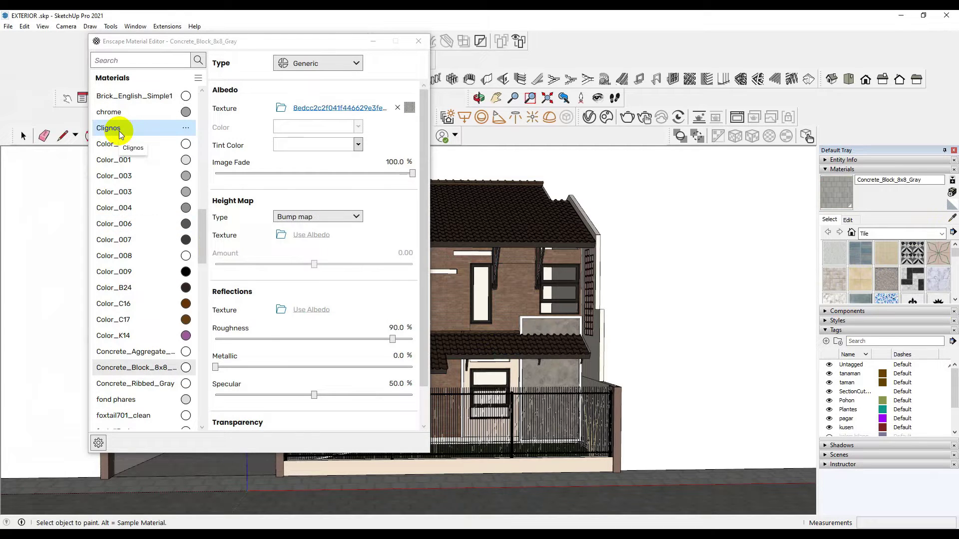
{"action": "left_click", "coordinate": [189, 368]}
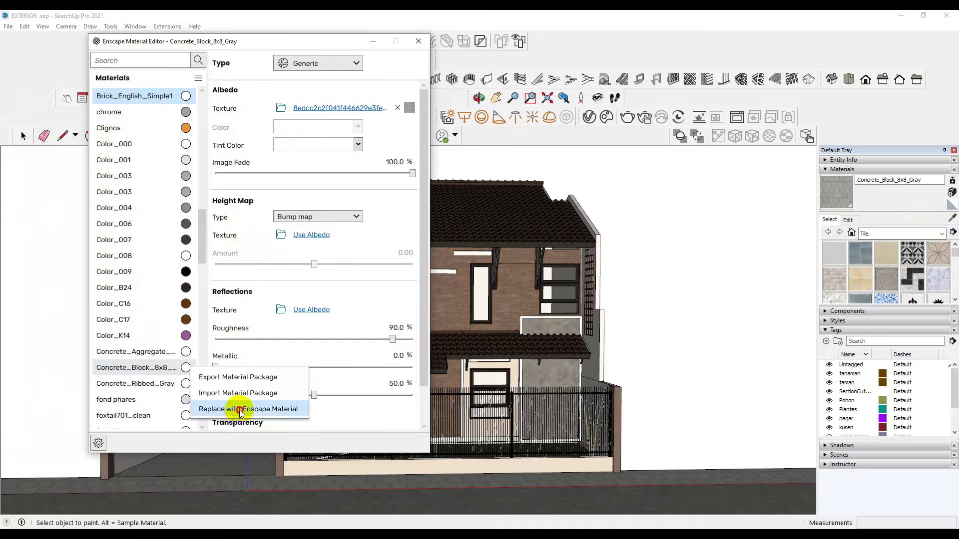
{"action": "left_click", "coordinate": [239, 410]}
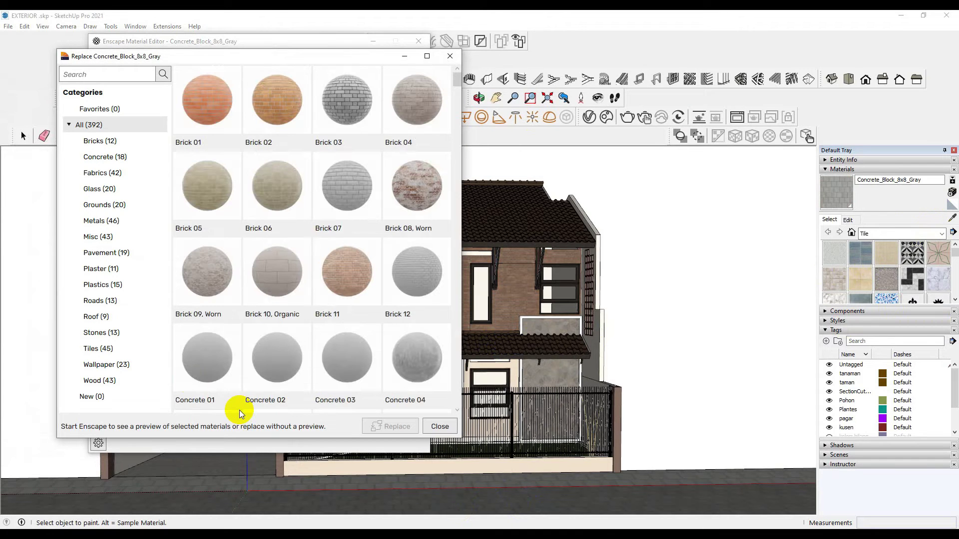
{"action": "left_click", "coordinate": [103, 158]}
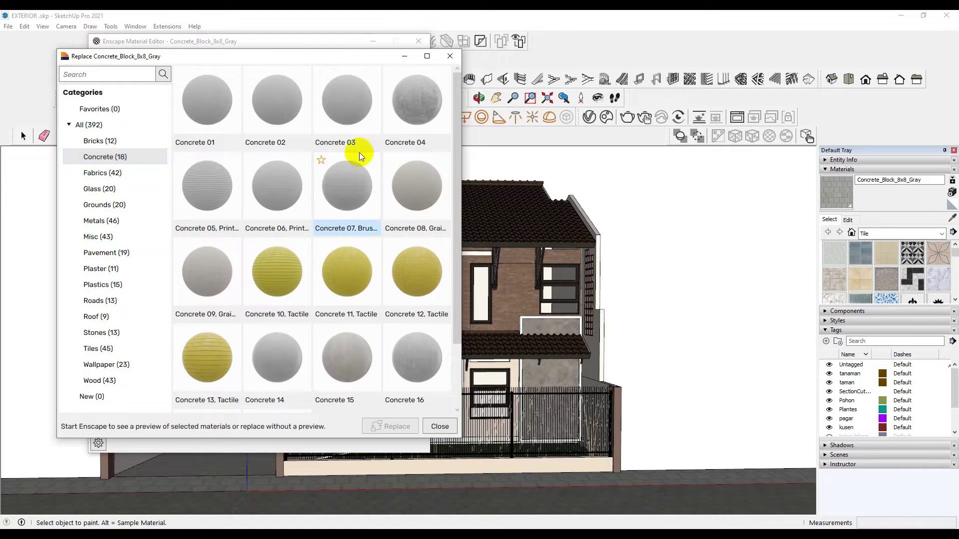
{"action": "scroll", "coordinate": [372, 199], "scroll_direction": "down", "scroll_amount": 2}
{"action": "left_click", "coordinate": [397, 287]}
{"action": "left_click", "coordinate": [394, 426]}
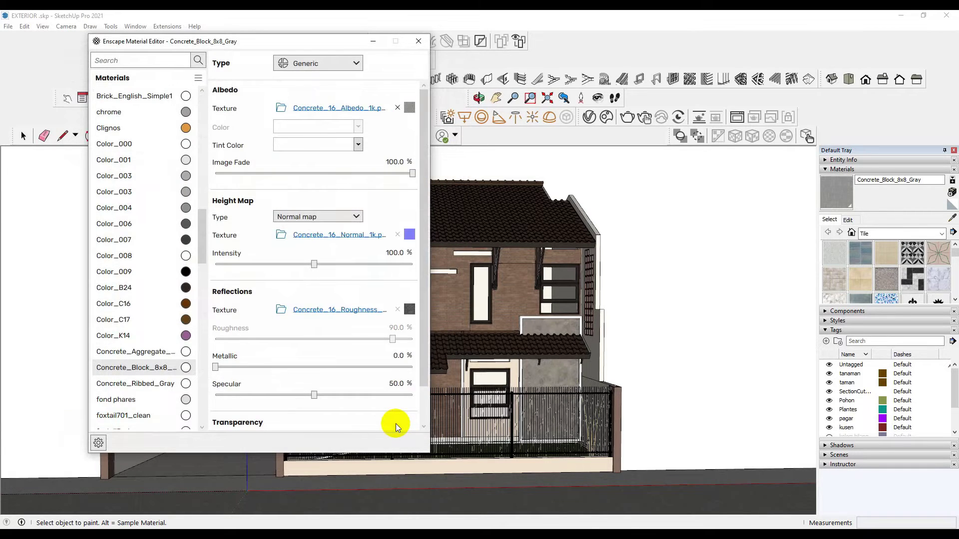
Orbit in close to the porch and sample the blue translucent window glass
{"action": "mouse_move", "coordinate": [250, 41]}
{"action": "left_mouse_down"}
{"action": "mouse_move", "coordinate": [21, 141]}
{"action": "mouse_move", "coordinate": [456, 101]}
{"action": "mouse_move", "coordinate": [644, 100]}
{"action": "mouse_move", "coordinate": [835, 159]}
{"action": "mouse_move", "coordinate": [39, 59]}
{"action": "left_mouse_up"}
{"action": "mouse_move", "coordinate": [664, 281]}
{"action": "middle_mouse_down"}
{"action": "mouse_move", "coordinate": [642, 293]}
{"action": "mouse_move", "coordinate": [602, 362]}
{"action": "middle_mouse_up"}
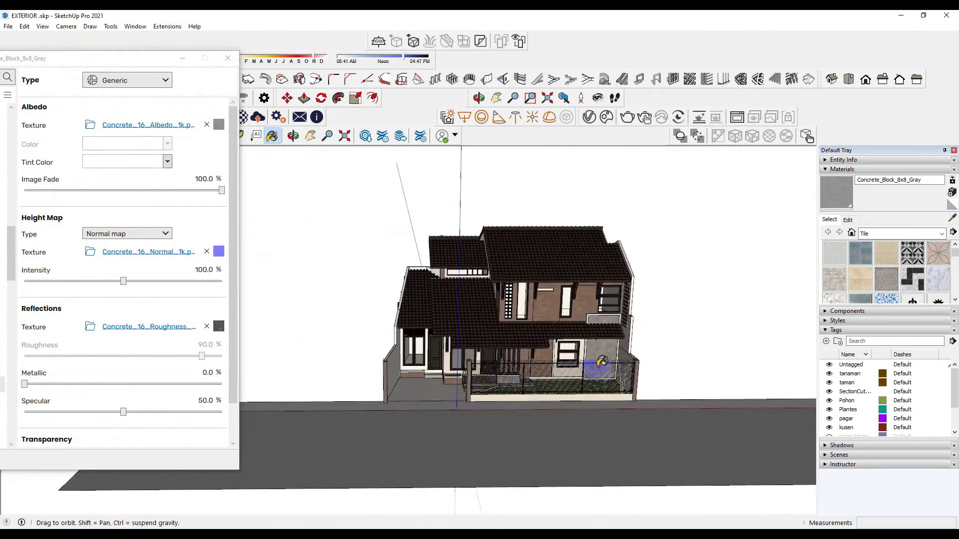
{"action": "scroll", "coordinate": [579, 377], "scroll_direction": "up", "scroll_amount": 3}
{"action": "scroll", "coordinate": [471, 381], "scroll_direction": "up", "scroll_amount": 3}
{"action": "mouse_move", "coordinate": [471, 381]}
{"action": "middle_mouse_down"}
{"action": "mouse_move", "coordinate": [648, 349]}
{"action": "mouse_move", "coordinate": [499, 375]}
{"action": "mouse_move", "coordinate": [574, 360]}
{"action": "middle_mouse_up"}
{"action": "key", "text": "b"}
{"action": "left_click", "coordinate": [953, 220]}
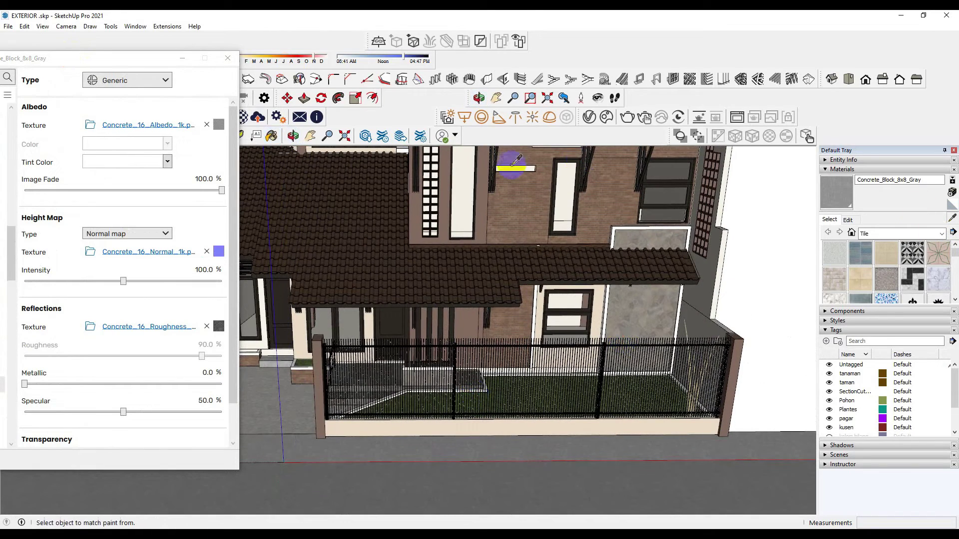
{"action": "left_click", "coordinate": [564, 209]}
Replace Translucent_Glass_Blue with Enscape's Glass material Frosted Glass 07
{"action": "left_click_drag", "start_coordinate": [135, 58], "coordinate": [267, 44]}
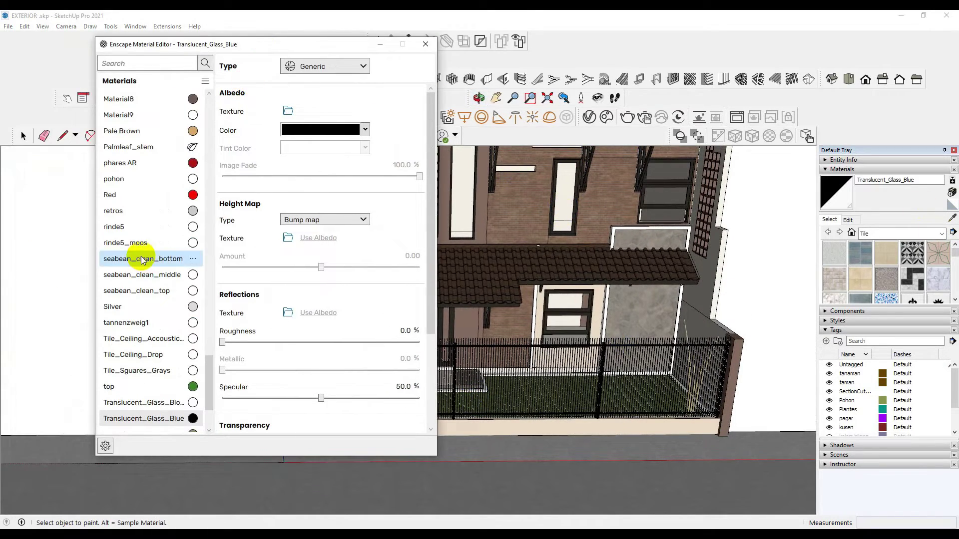
{"action": "left_click", "coordinate": [192, 421]}
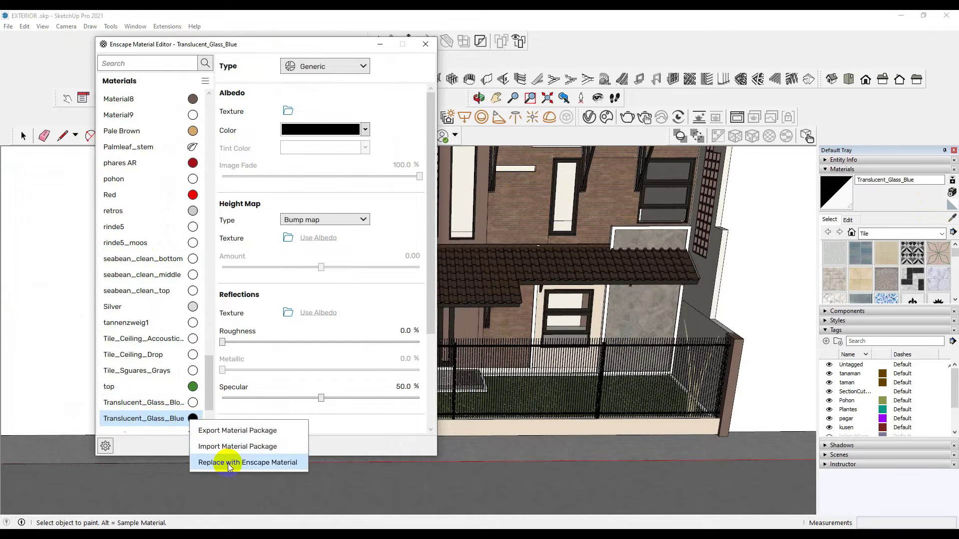
{"action": "left_click", "coordinate": [229, 466]}
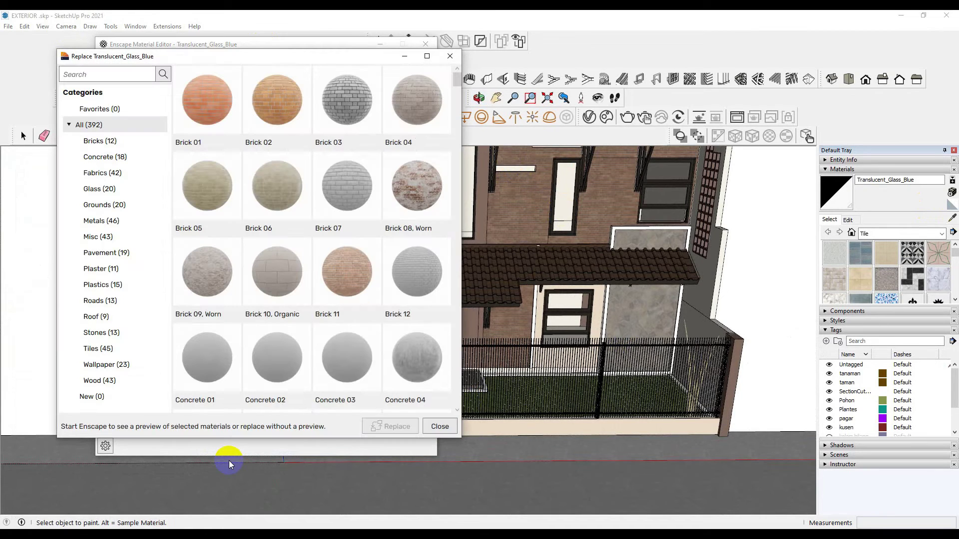
{"action": "left_click", "coordinate": [115, 190]}
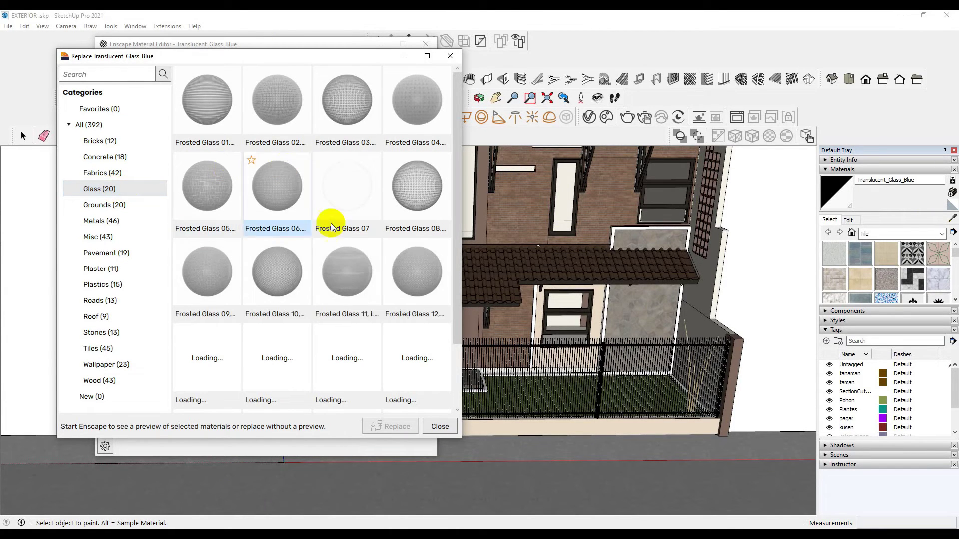
{"action": "scroll", "coordinate": [389, 298], "scroll_direction": "down", "scroll_amount": 1}
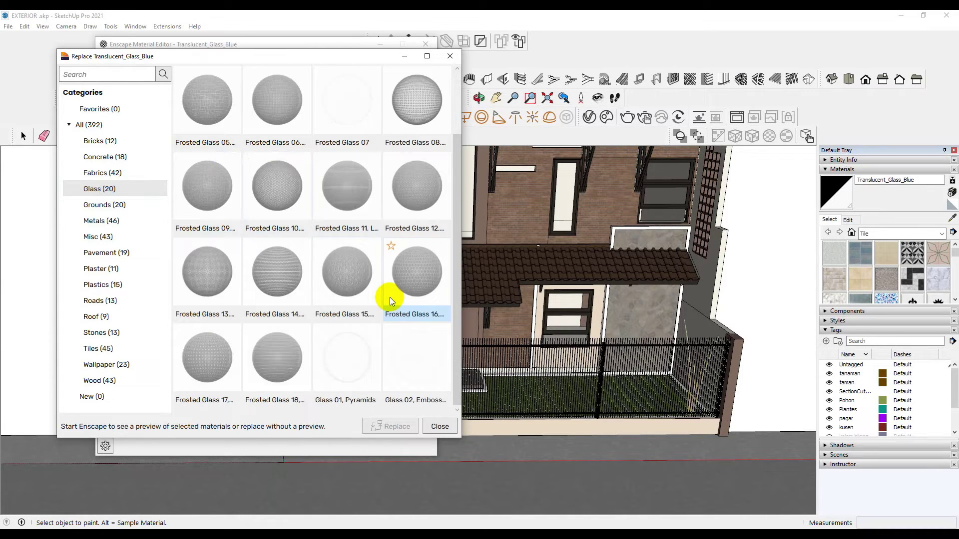
{"action": "scroll", "coordinate": [407, 378], "scroll_direction": "up", "scroll_amount": 1}
{"action": "left_click", "coordinate": [346, 194]}
{"action": "left_click", "coordinate": [402, 428]}
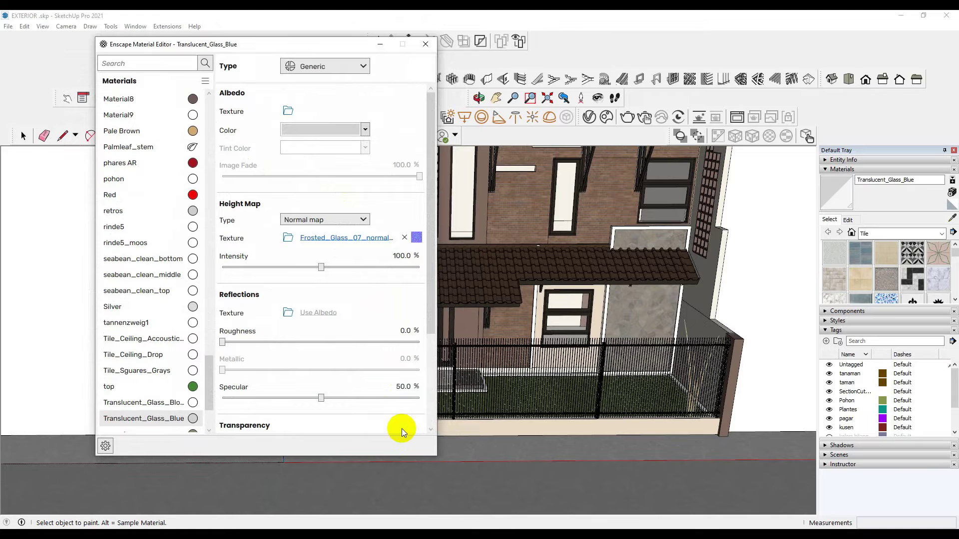
Zoom in and out, then orbit to view the whole house facade
{"action": "left_click_drag", "start_coordinate": [295, 44], "coordinate": [94, 73]}
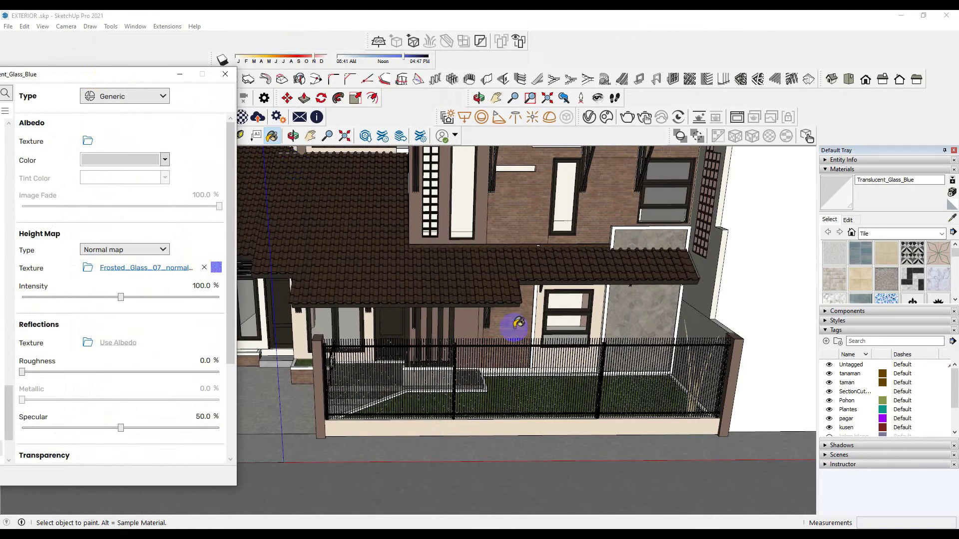
{"action": "scroll", "coordinate": [417, 208], "scroll_direction": "up", "scroll_amount": 5}
{"action": "scroll", "coordinate": [429, 208], "scroll_direction": "up", "scroll_amount": 3}
{"action": "scroll", "coordinate": [428, 207], "scroll_direction": "up", "scroll_amount": 2}
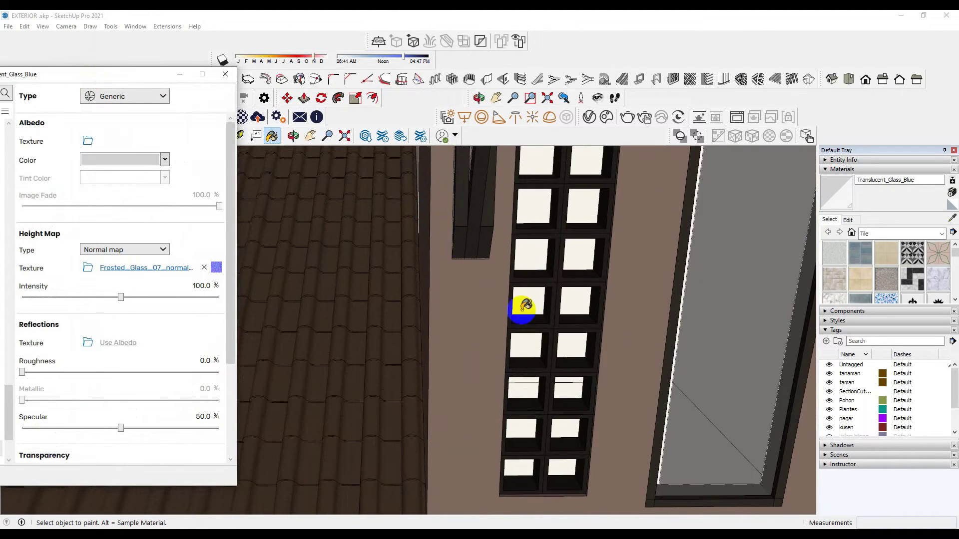
{"action": "scroll", "coordinate": [549, 304], "scroll_direction": "down", "scroll_amount": 3}
{"action": "scroll", "coordinate": [549, 304], "scroll_direction": "down", "scroll_amount": 3}
{"action": "mouse_move", "coordinate": [489, 299]}
{"action": "middle_mouse_down"}
{"action": "mouse_move", "coordinate": [492, 282]}
{"action": "mouse_move", "coordinate": [416, 220]}
{"action": "middle_mouse_up"}
Select the window panes and tall door glass to inspect the frosted glass
{"action": "left_click_drag", "start_coordinate": [119, 78], "coordinate": [179, 186]}
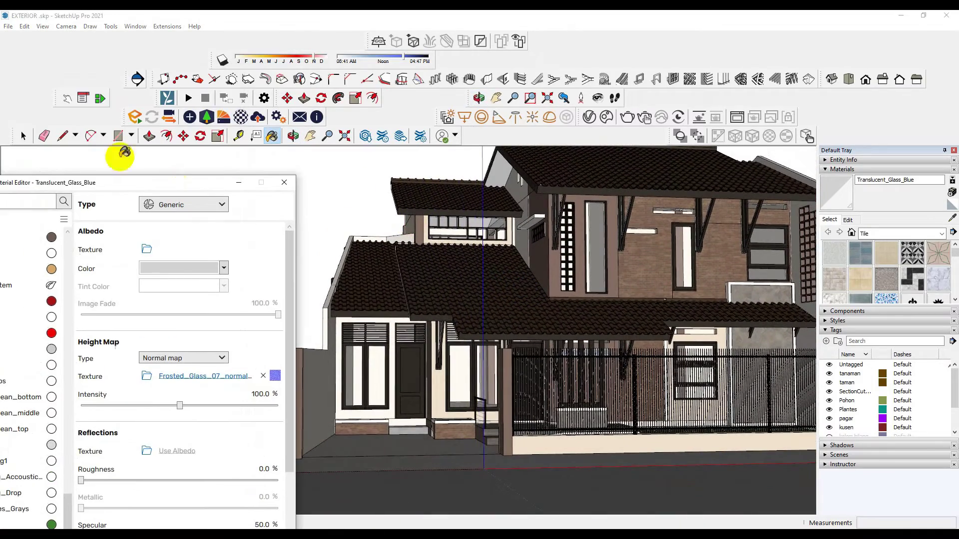
{"action": "left_click", "coordinate": [23, 139]}
{"action": "scroll", "coordinate": [547, 307], "scroll_direction": "up", "scroll_amount": 3}
{"action": "scroll", "coordinate": [548, 307], "scroll_direction": "up", "scroll_amount": 3}
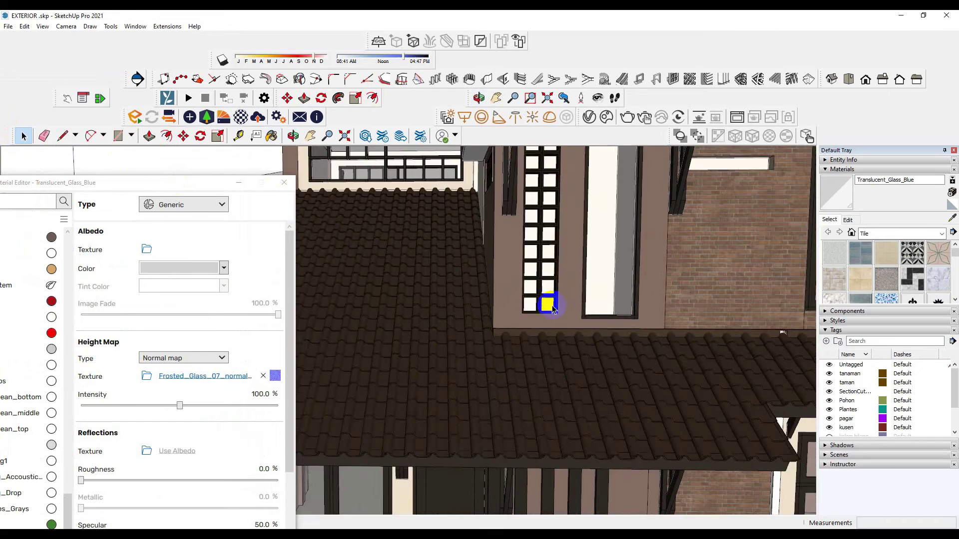
{"action": "scroll", "coordinate": [547, 309], "scroll_direction": "up", "scroll_amount": 3}
{"action": "left_click", "coordinate": [545, 306]}
{"action": "scroll", "coordinate": [544, 304], "scroll_direction": "down", "scroll_amount": 4}
{"action": "left_click", "coordinate": [639, 306]}
{"action": "scroll", "coordinate": [536, 296], "scroll_direction": "down", "scroll_amount": 3}
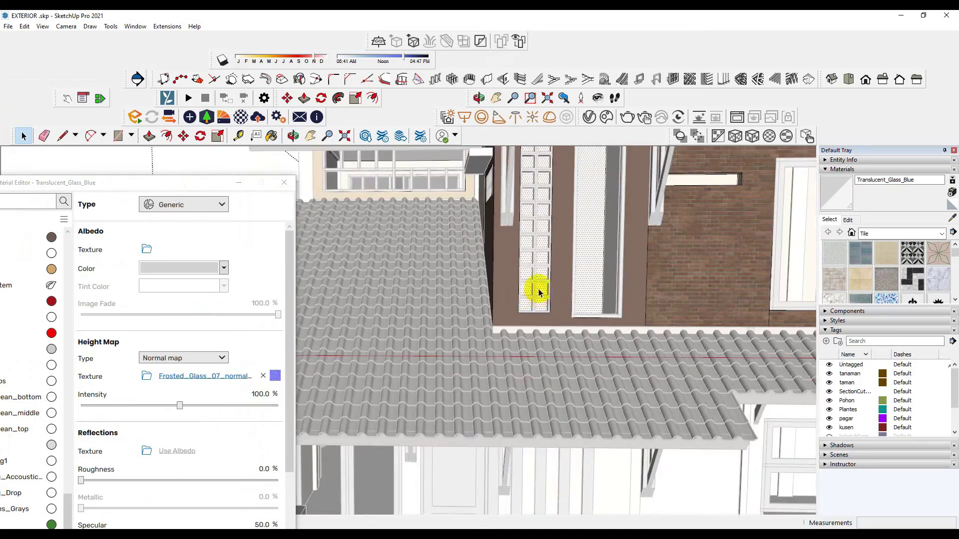
{"action": "scroll", "coordinate": [537, 289], "scroll_direction": "down", "scroll_amount": 5}
Orbit to a higher view of the house and close the Enscape Material Editor
{"action": "mouse_move", "coordinate": [559, 280]}
{"action": "middle_mouse_down"}
{"action": "mouse_move", "coordinate": [492, 321]}
{"action": "mouse_move", "coordinate": [387, 304]}
{"action": "mouse_move", "coordinate": [576, 323]}
{"action": "mouse_move", "coordinate": [719, 321]}
{"action": "mouse_move", "coordinate": [588, 311]}
{"action": "mouse_move", "coordinate": [563, 288]}
{"action": "middle_mouse_up"}
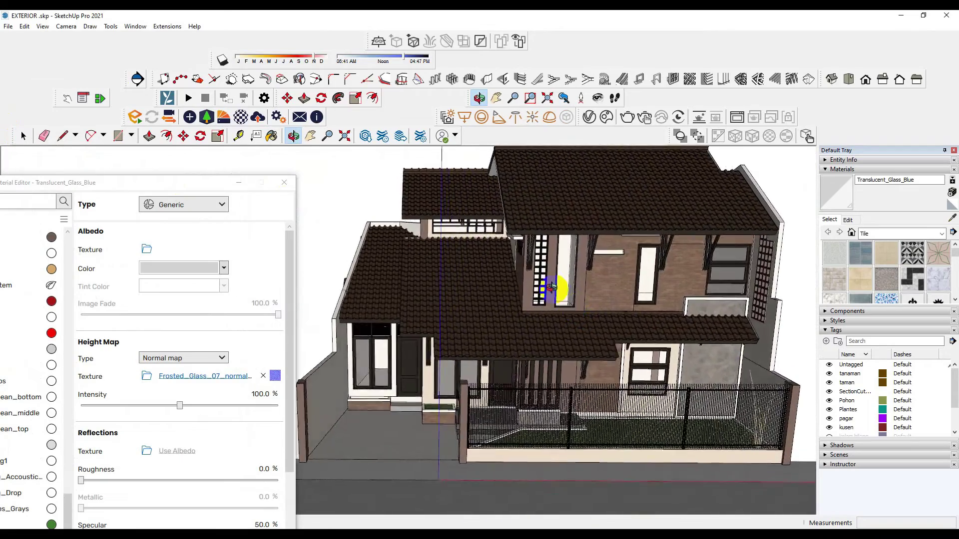
{"action": "left_click", "coordinate": [563, 288]}
{"action": "scroll", "coordinate": [400, 331], "scroll_direction": "down", "scroll_amount": 3}
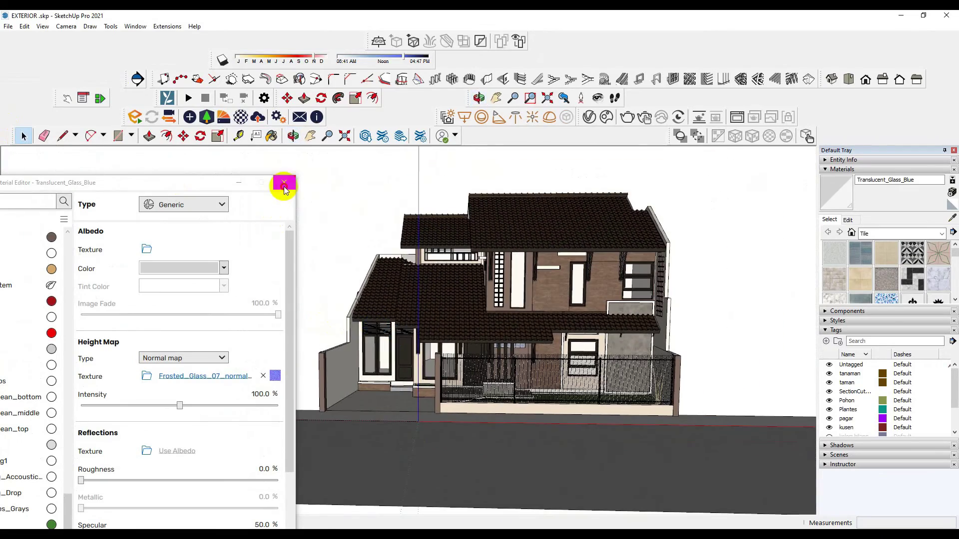
{"action": "left_click", "coordinate": [283, 182]}
{"action": "mouse_move", "coordinate": [685, 277]}
{"action": "middle_mouse_down"}
{"action": "mouse_move", "coordinate": [294, 321]}
{"action": "mouse_move", "coordinate": [606, 344]}
{"action": "mouse_move", "coordinate": [490, 313]}
{"action": "mouse_move", "coordinate": [424, 302]}
{"action": "mouse_move", "coordinate": [443, 400]}
{"action": "mouse_move", "coordinate": [728, 418]}
{"action": "mouse_move", "coordinate": [496, 400]}
{"action": "middle_mouse_up"}
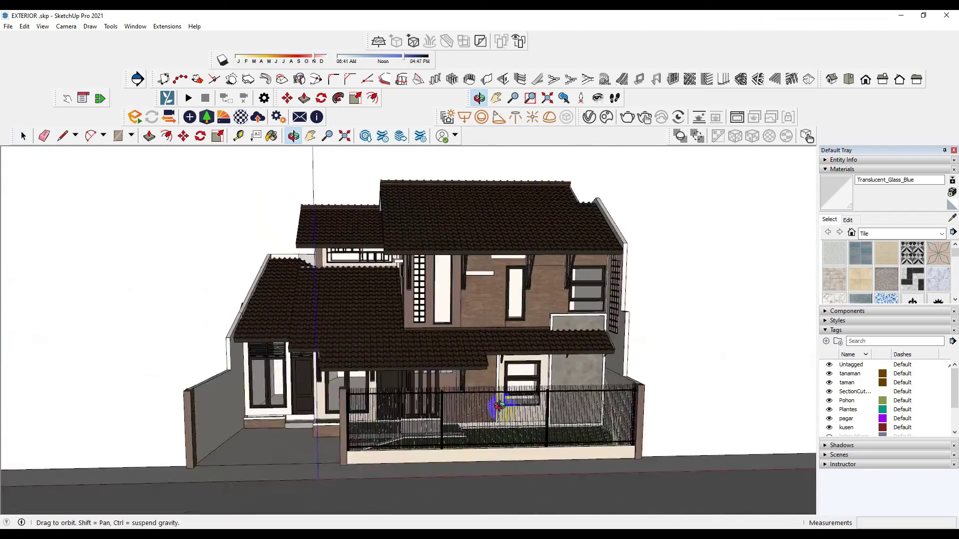
{"action": "scroll", "coordinate": [208, 336], "scroll_direction": "up", "scroll_amount": 2}
{"action": "scroll", "coordinate": [286, 354], "scroll_direction": "up", "scroll_amount": 2}
{"action": "scroll", "coordinate": [328, 356], "scroll_direction": "down", "scroll_amount": 2}
{"action": "mouse_move", "coordinate": [577, 356]}
{"action": "middle_mouse_down"}
{"action": "mouse_move", "coordinate": [616, 338]}
{"action": "mouse_move", "coordinate": [557, 315]}
{"action": "middle_mouse_up"}
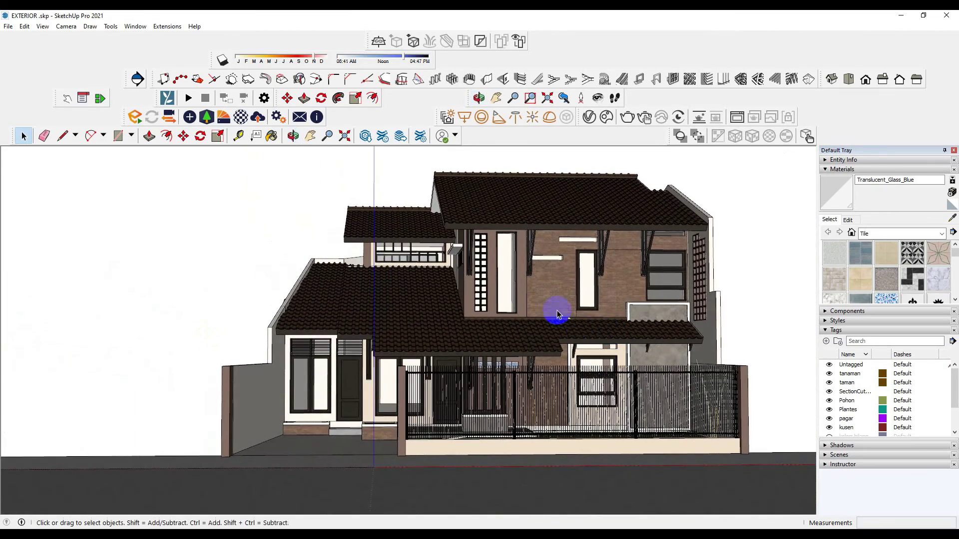
{"action": "scroll", "coordinate": [540, 295], "scroll_direction": "up", "scroll_amount": 2}
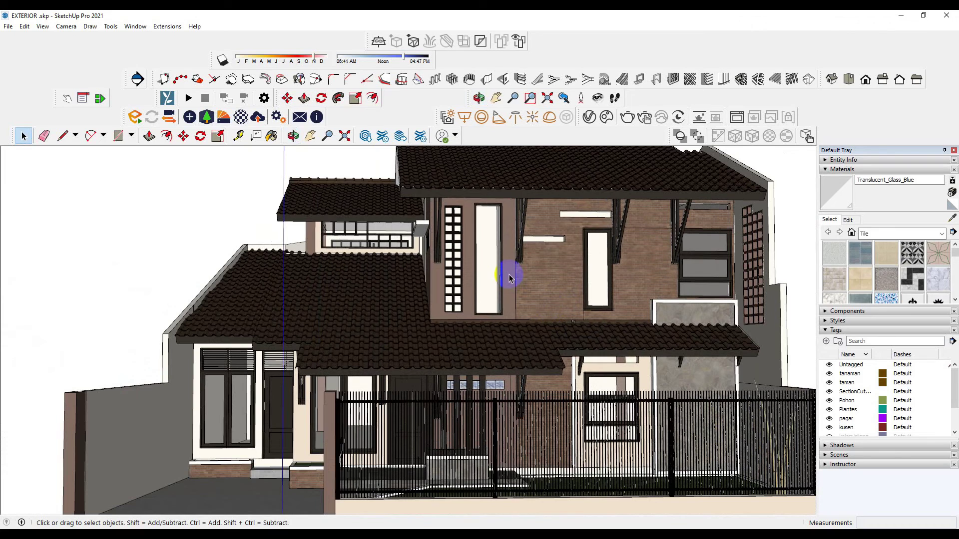